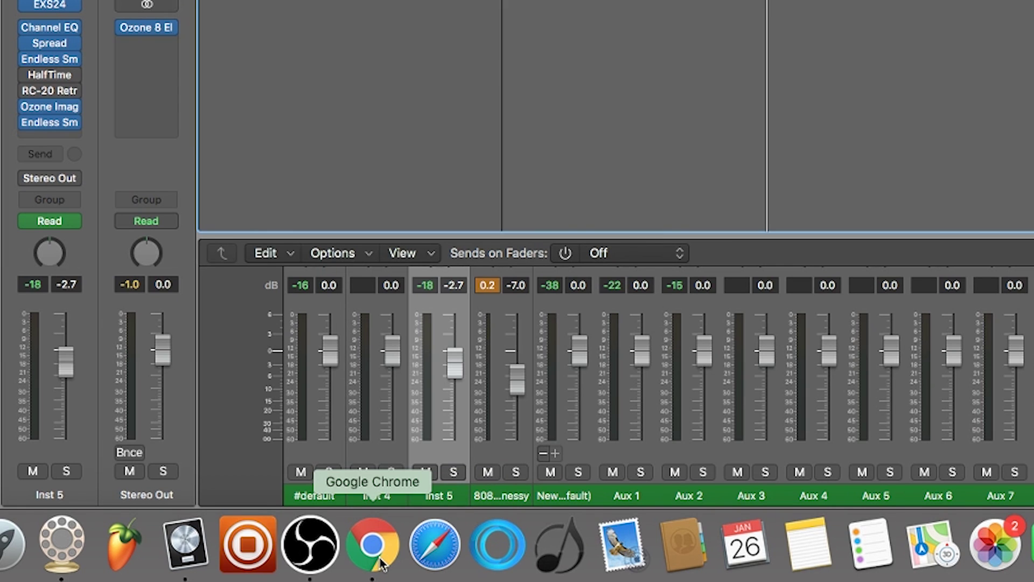
# Bring up Google Chrome, close its browser window, and quit the application completely
pyautogui.click(381, 563)
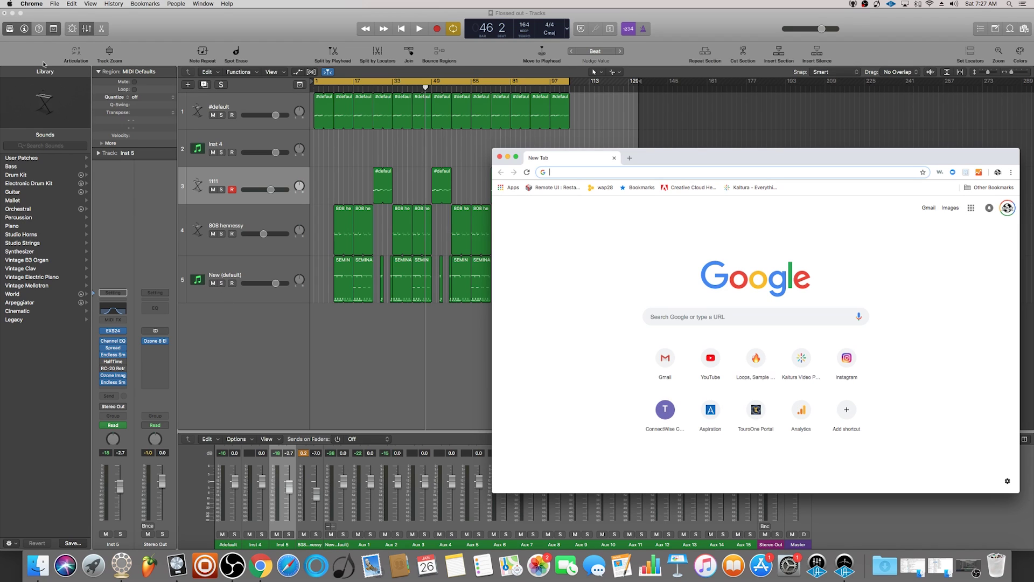
pyautogui.click(31, 4)
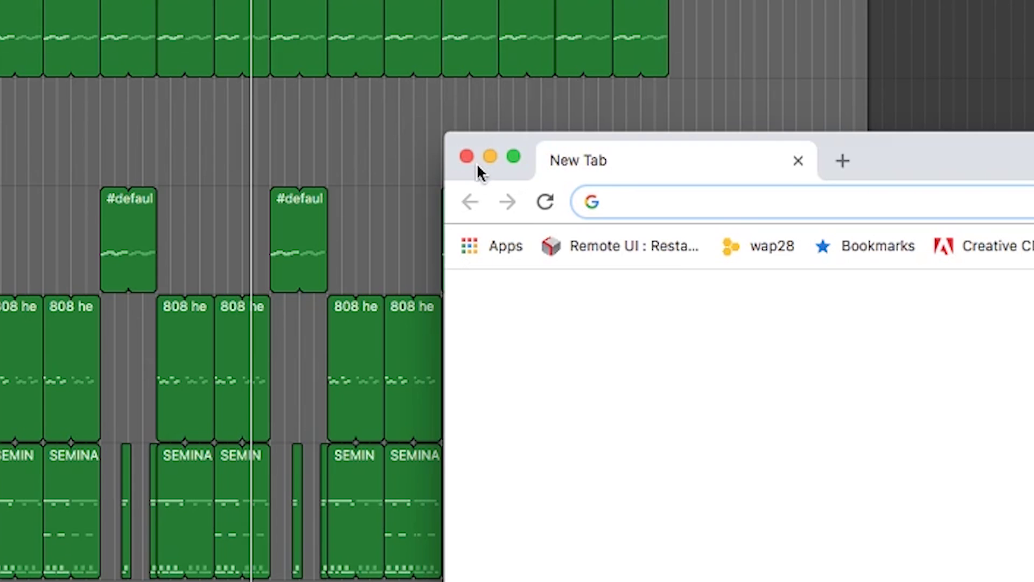
pyautogui.click(500, 157)
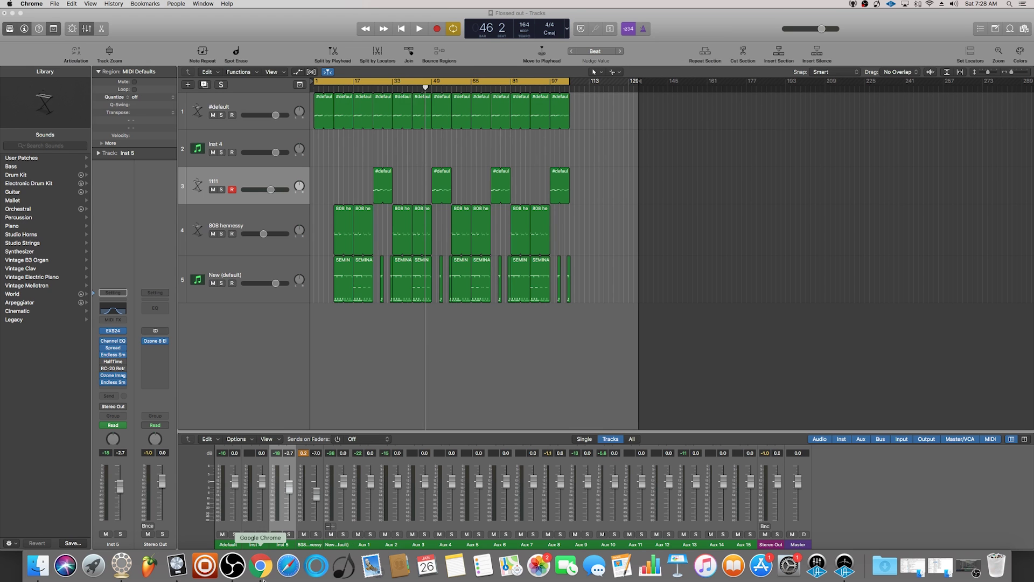
pyautogui.click(260, 566)
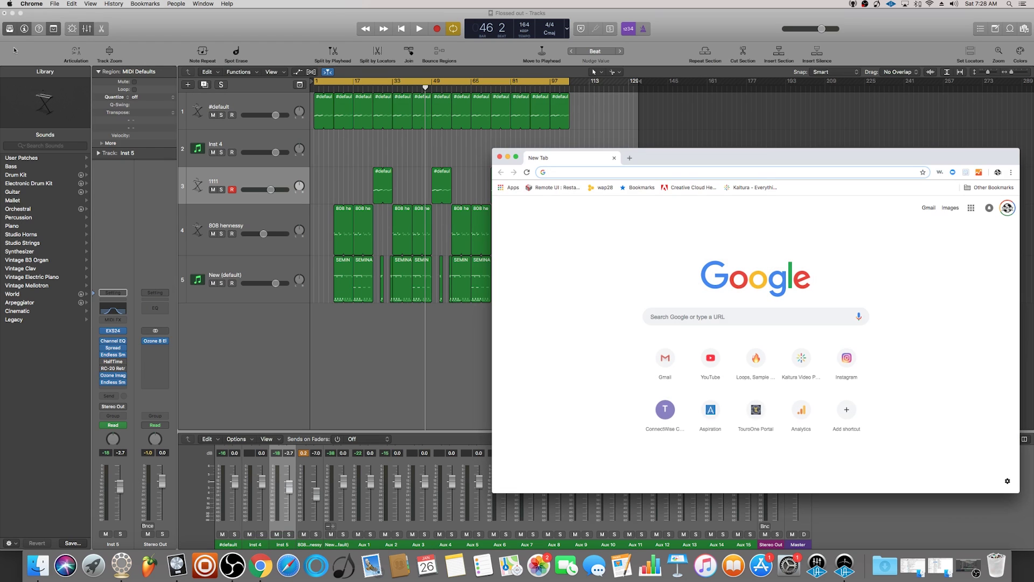
pyautogui.click(32, 4)
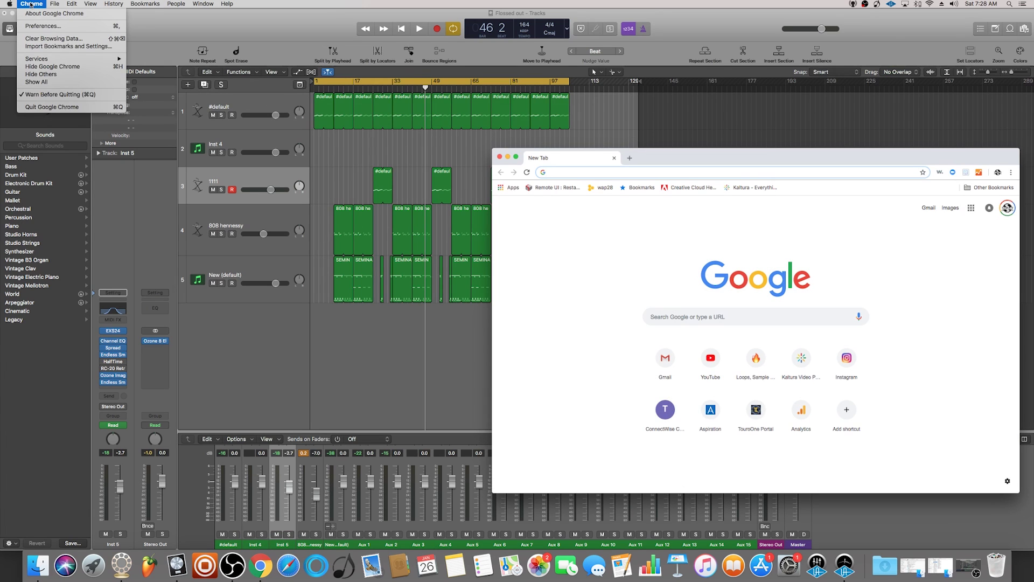
pyautogui.click(38, 107)
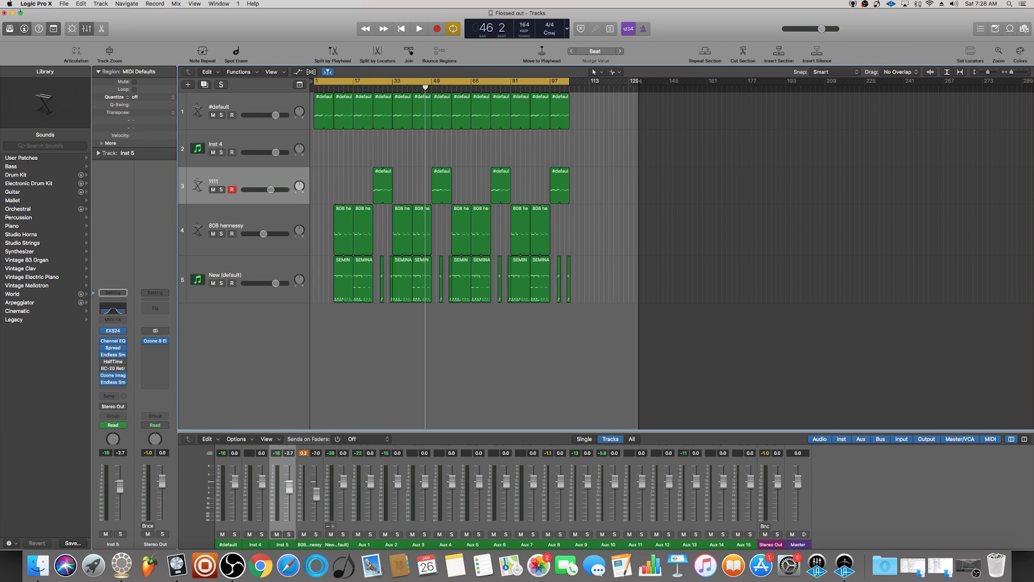
# Examine the Mac's processor, memory and graphics specifications in the About This Mac overview
pyautogui.click(9, 4)
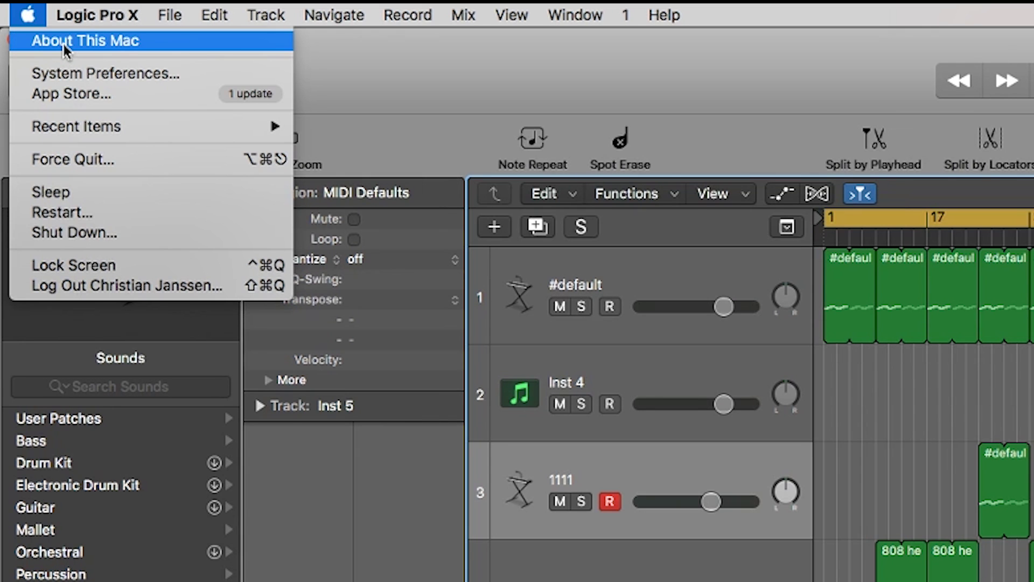
pyautogui.click(65, 49)
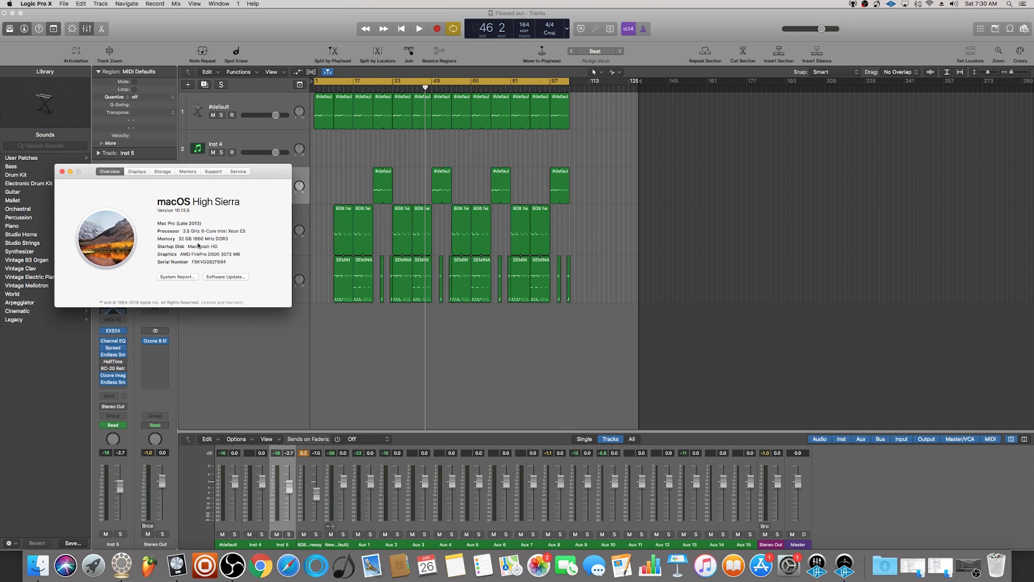
pyautogui.click(144, 257)
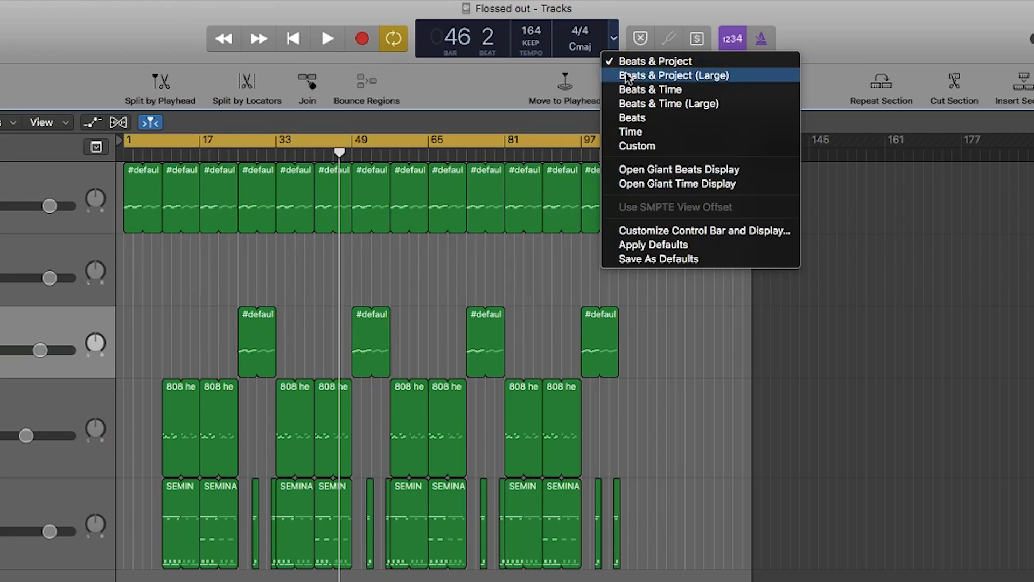
# Switch the LCD display to Custom, open the CPU/HD meter window and place it over the empty area beside the regions
pyautogui.click(646, 150)
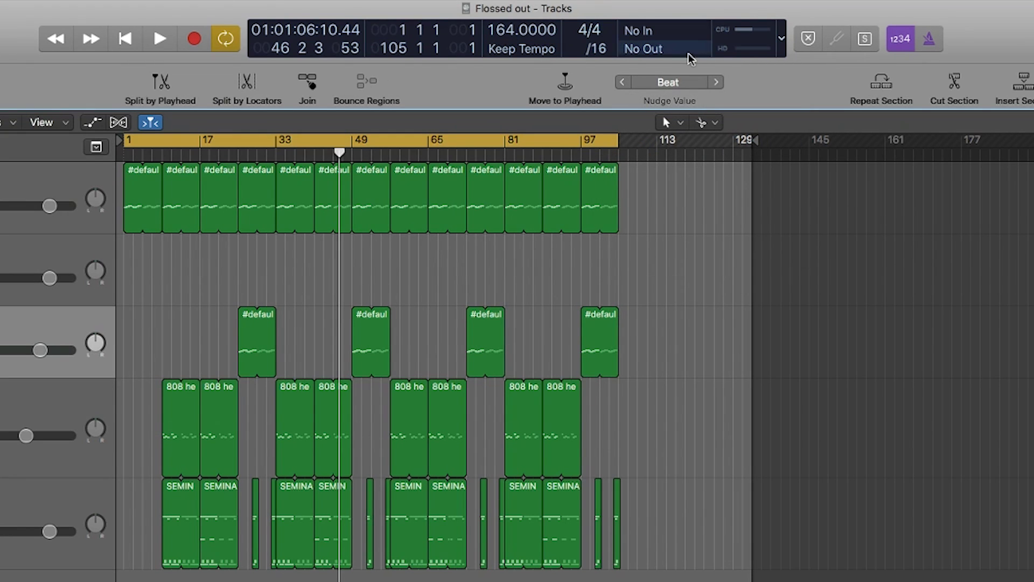
pyautogui.click(752, 36)
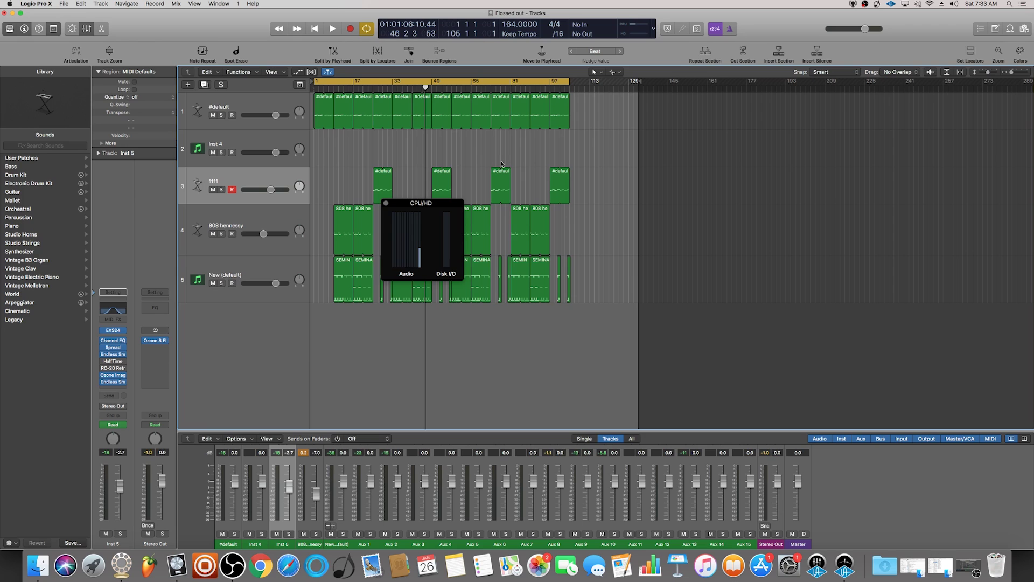
pyautogui.moveTo(372, 381); pyautogui.dragTo(350, 361)
pyautogui.moveTo(430, 195); pyautogui.dragTo(646, 206)
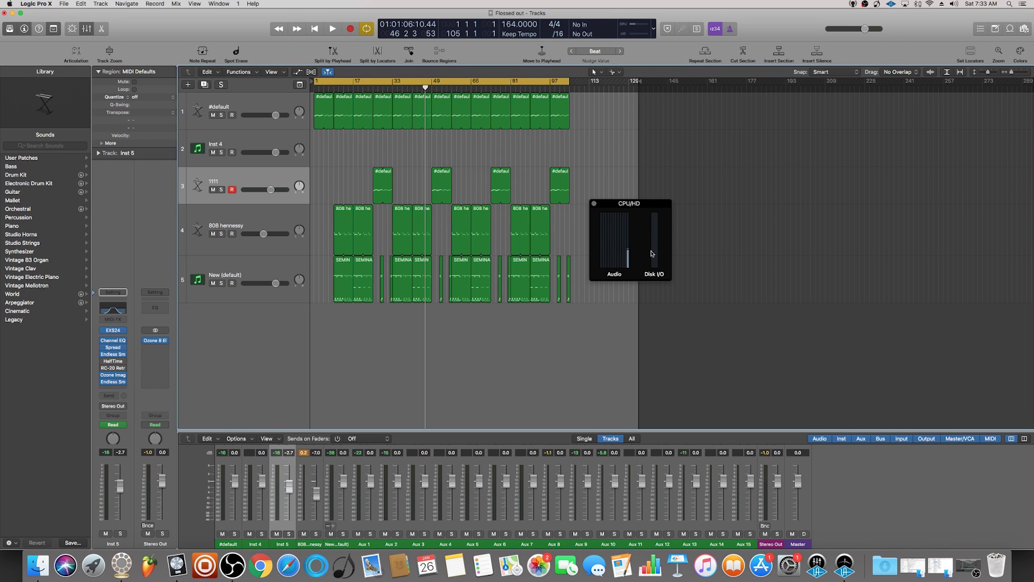
# Play the project to monitor its CPU and disk load, return the playhead to the start and close the meter
pyautogui.press('space')
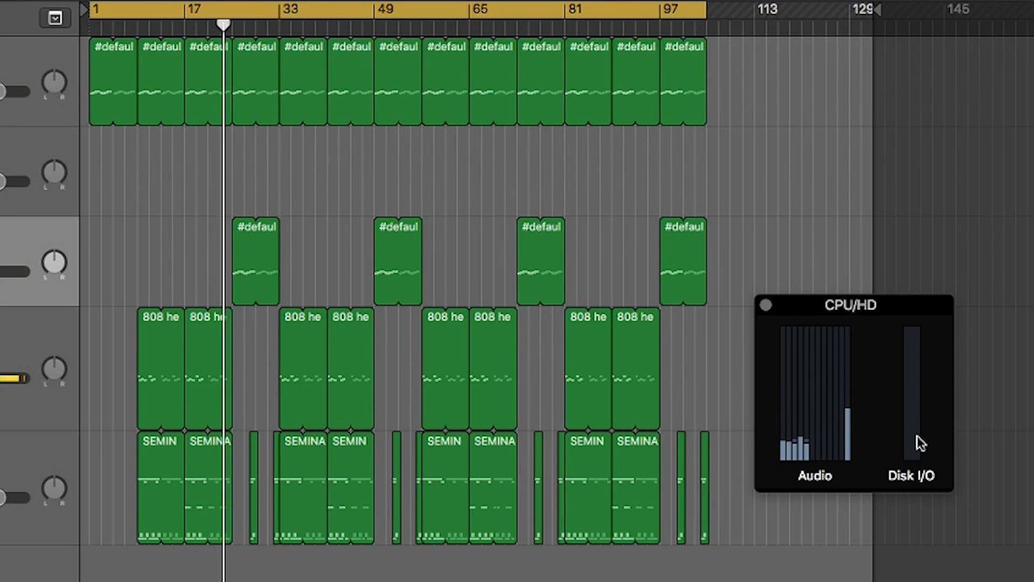
pyautogui.press('space')
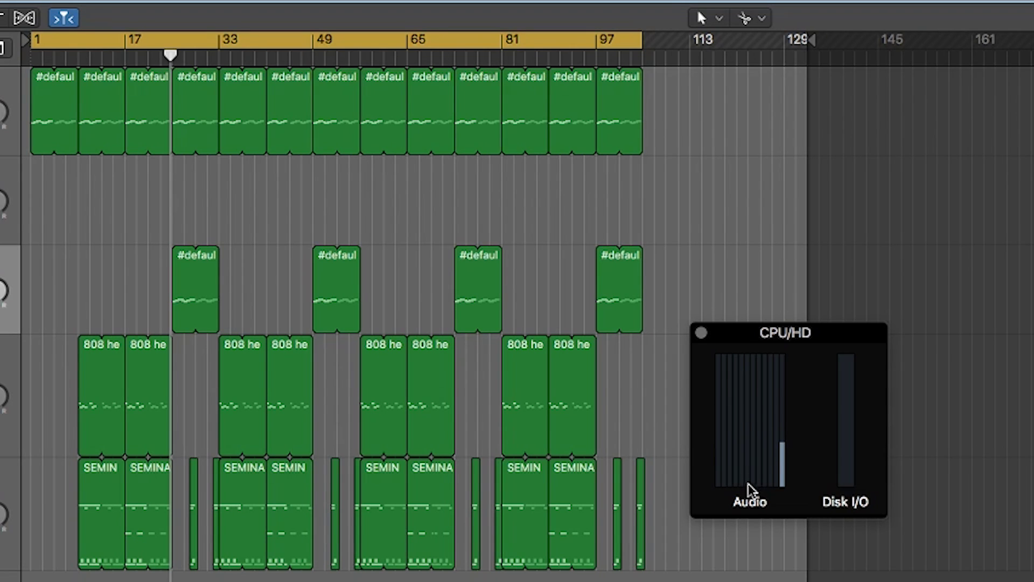
pyautogui.press('Return')
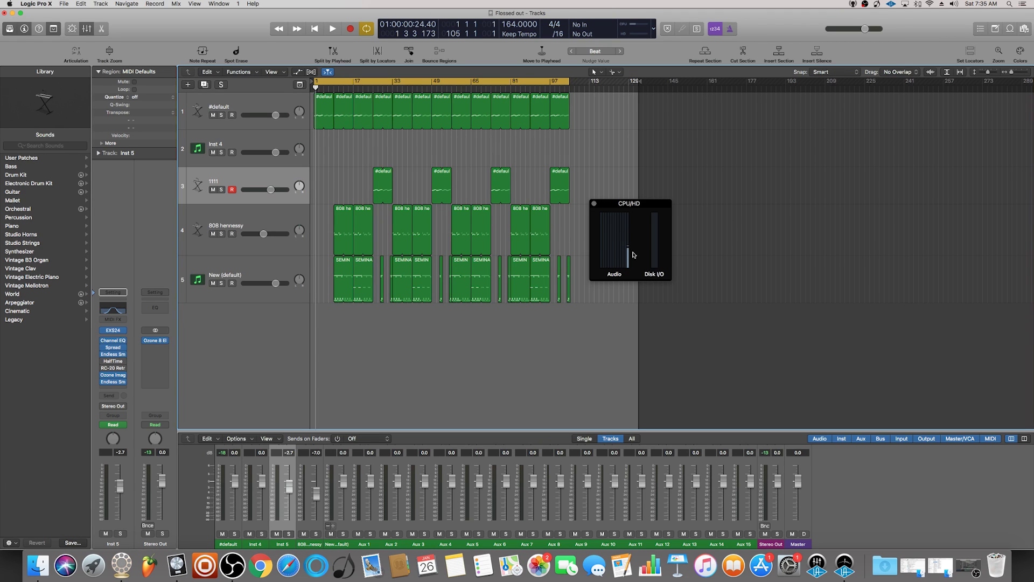
pyautogui.moveTo(619, 207); pyautogui.dragTo(501, 219)
pyautogui.click(469, 216)
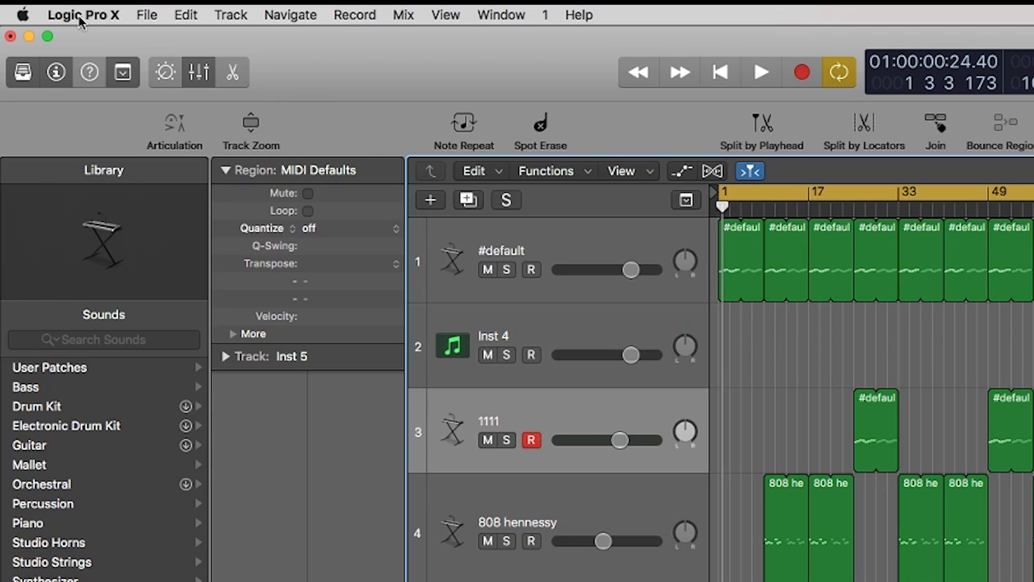
# In the Audio device preferences, set the I/O buffer size to 256 samples
pyautogui.click(79, 14)
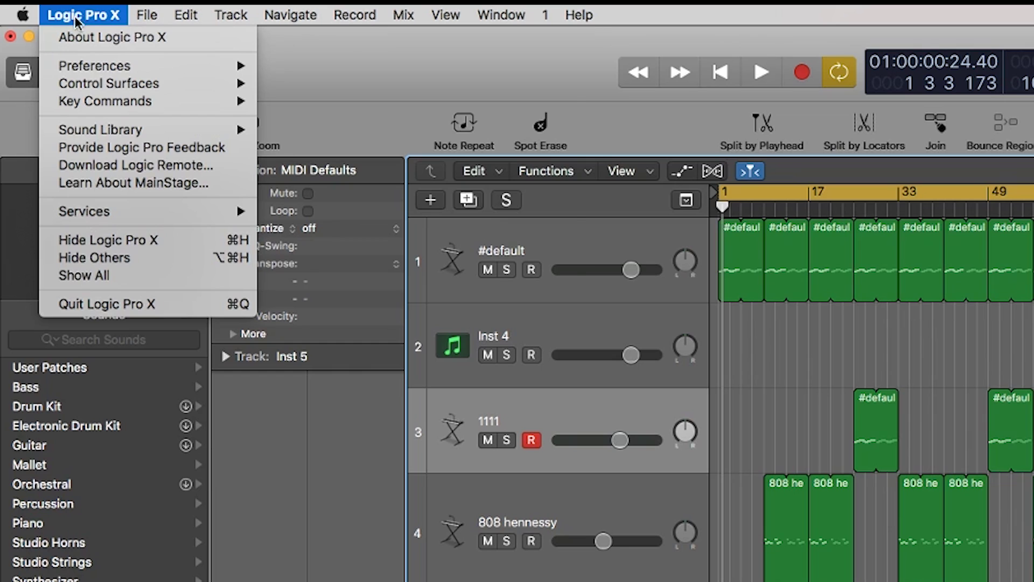
pyautogui.moveTo(87, 69)
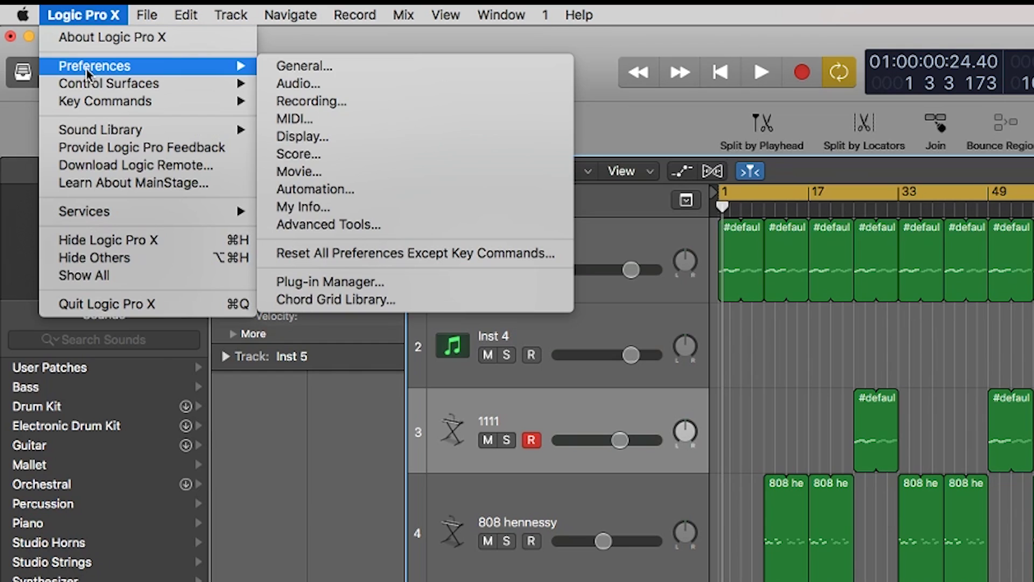
pyautogui.click(316, 66)
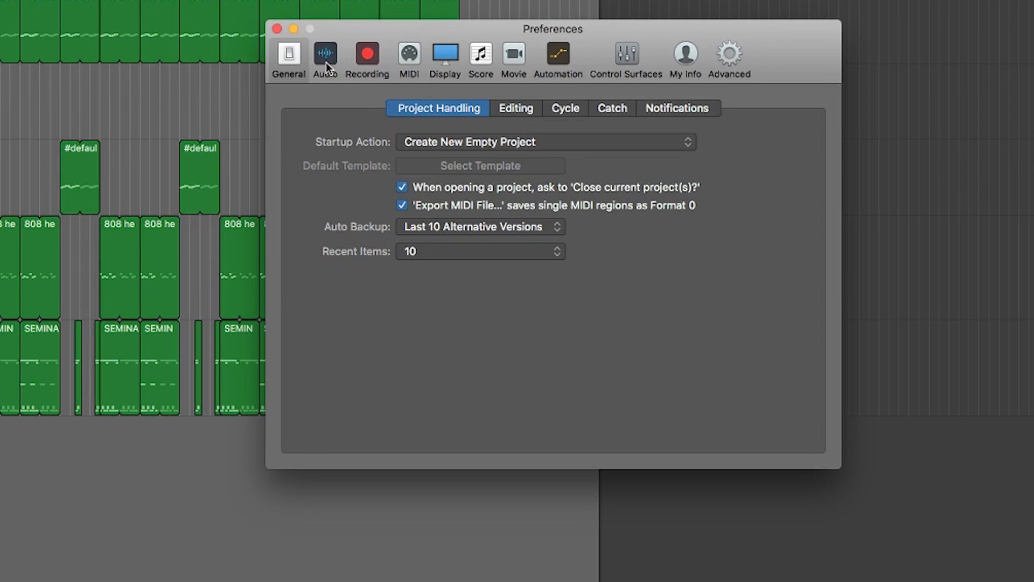
pyautogui.click(326, 63)
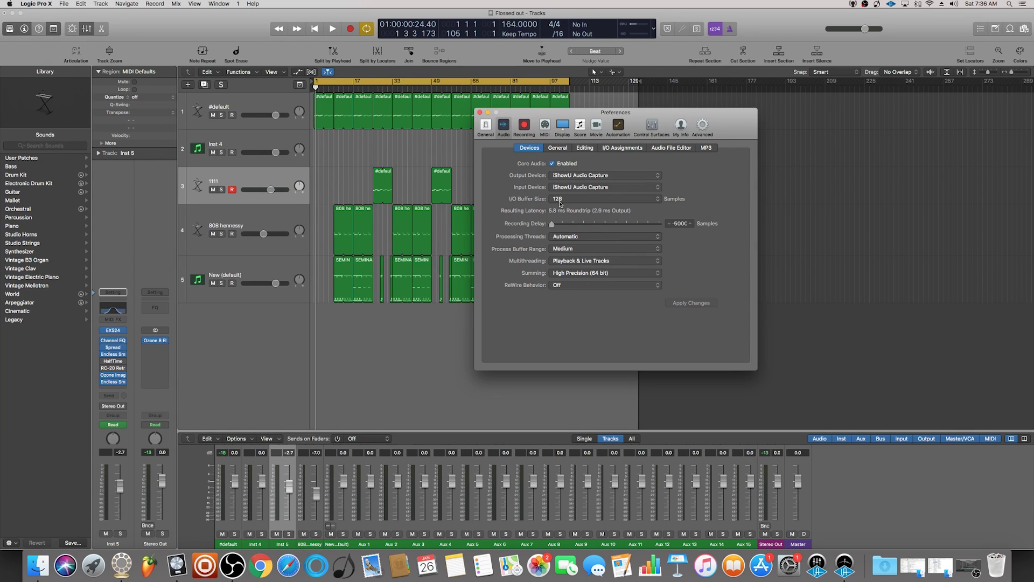
pyautogui.click(563, 199)
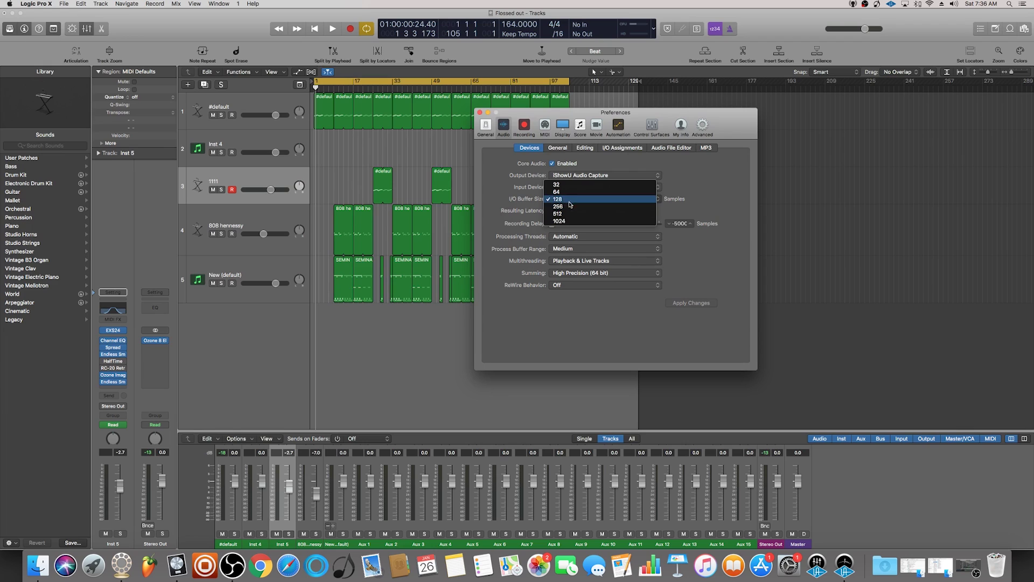
pyautogui.click(572, 207)
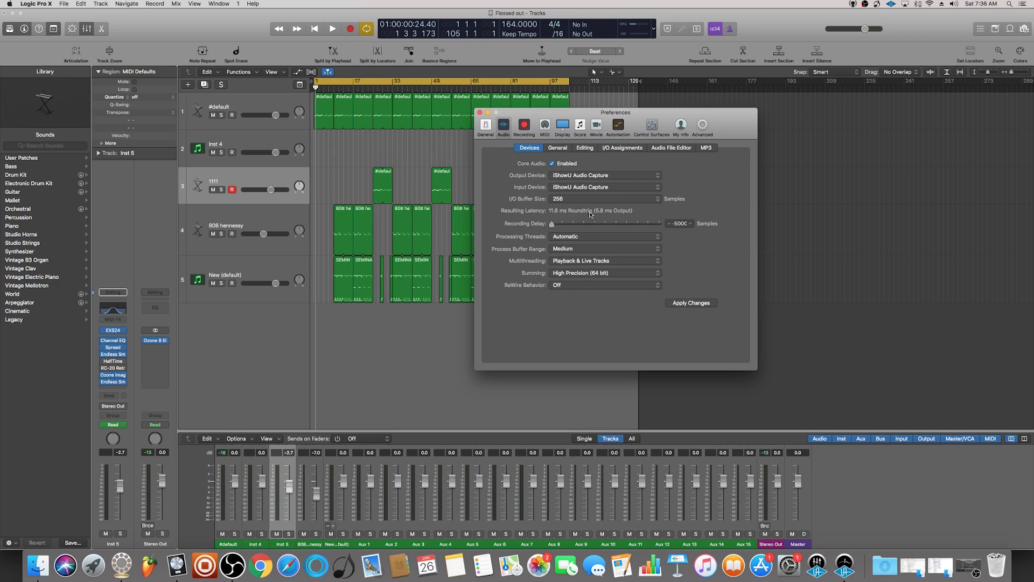
pyautogui.click(566, 200)
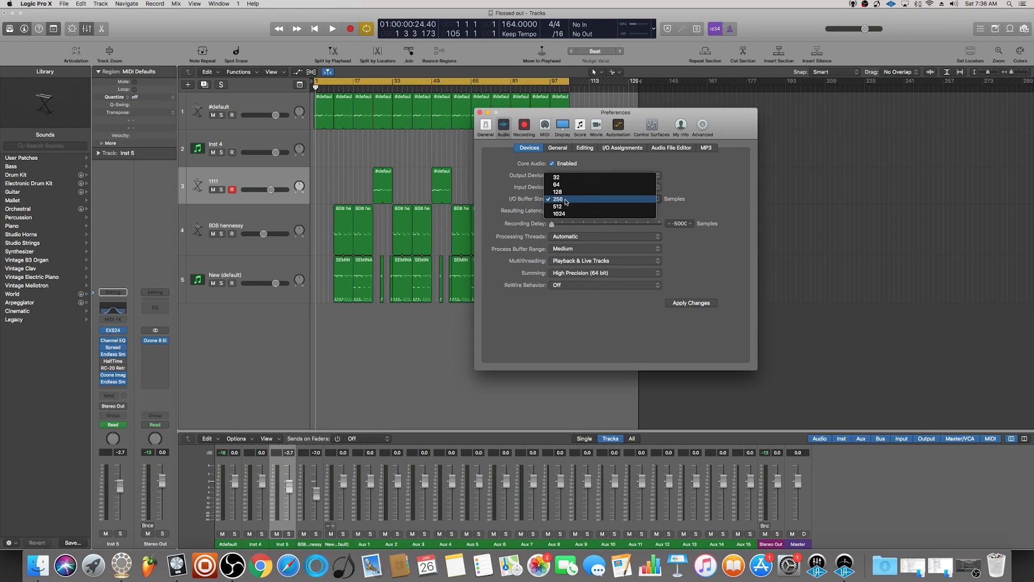
pyautogui.click(566, 200)
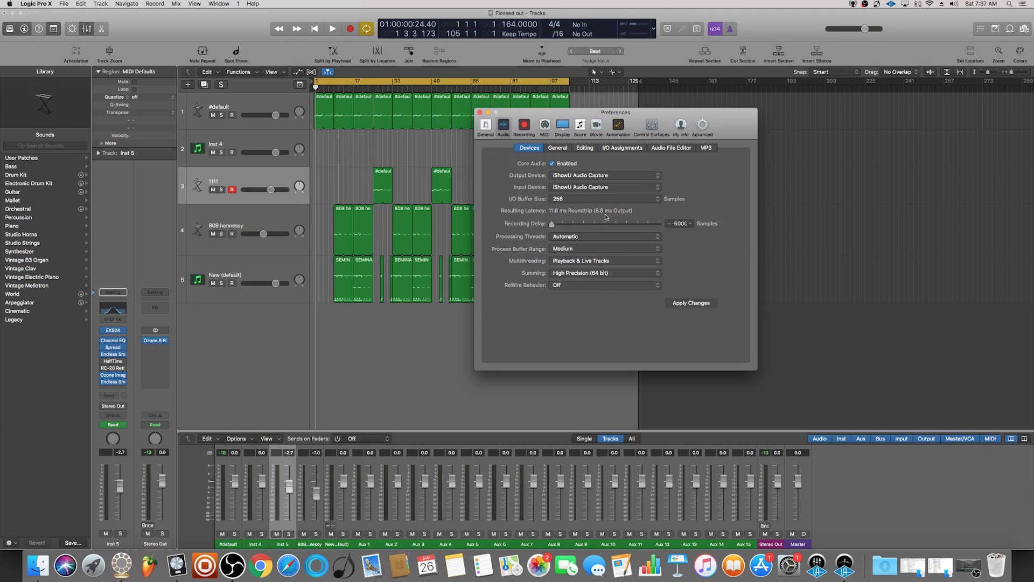
# Try I/O buffer sizes of 512 and 128 samples to compare the resulting latency, and go back to 256
pyautogui.click(582, 200)
pyautogui.click(563, 209)
pyautogui.click(567, 198)
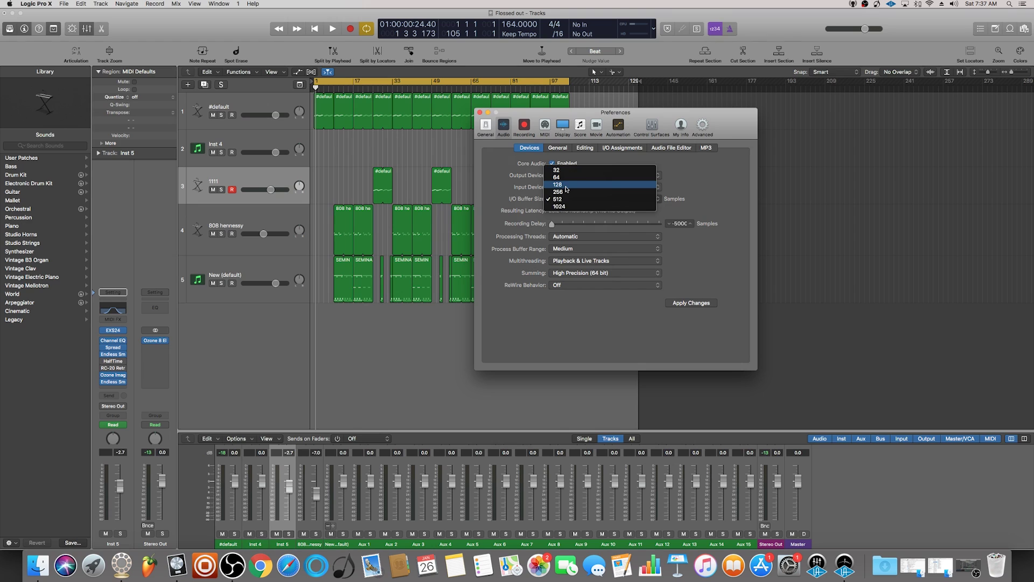
pyautogui.click(567, 186)
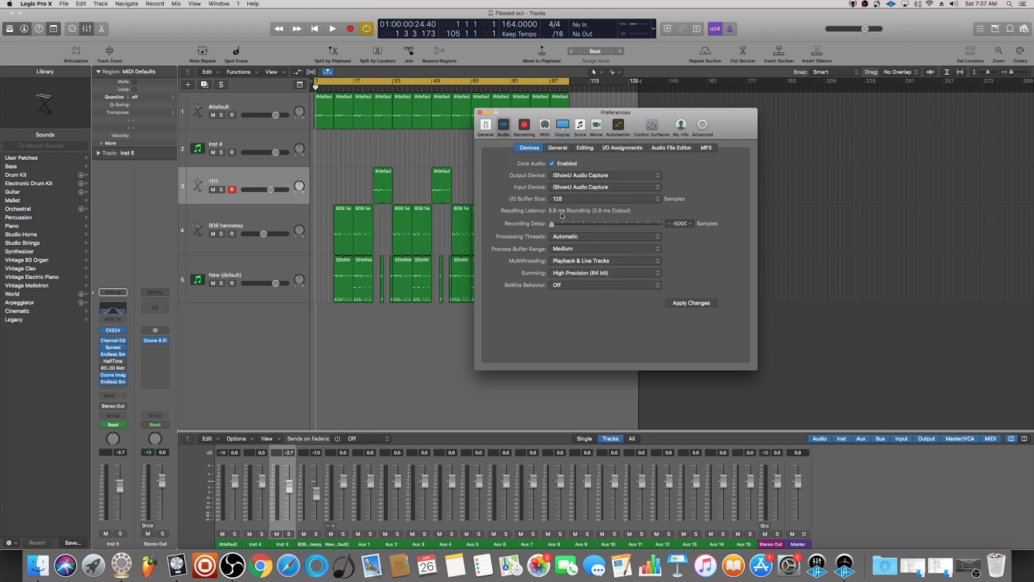
pyautogui.click(567, 200)
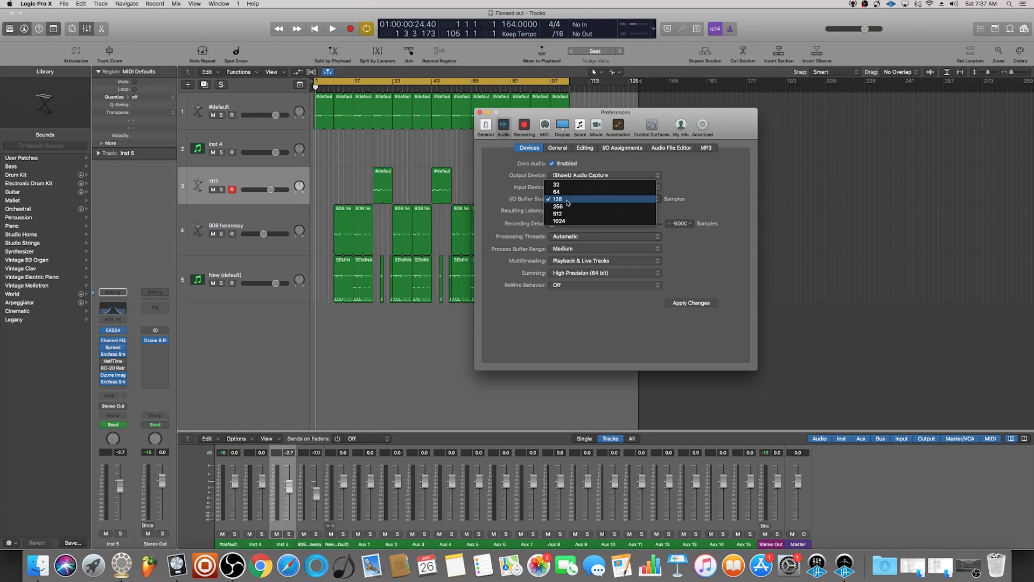
pyautogui.click(568, 210)
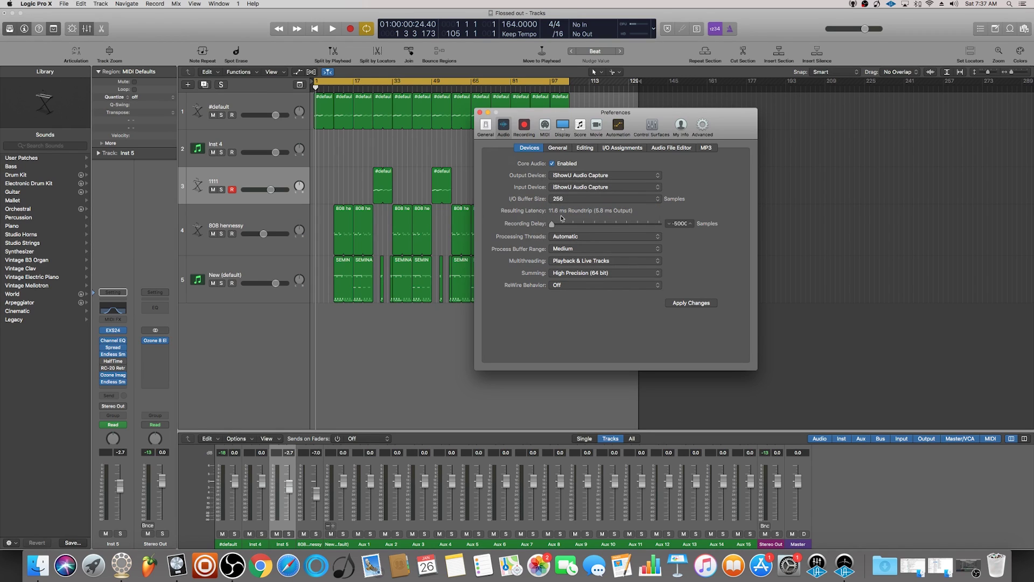